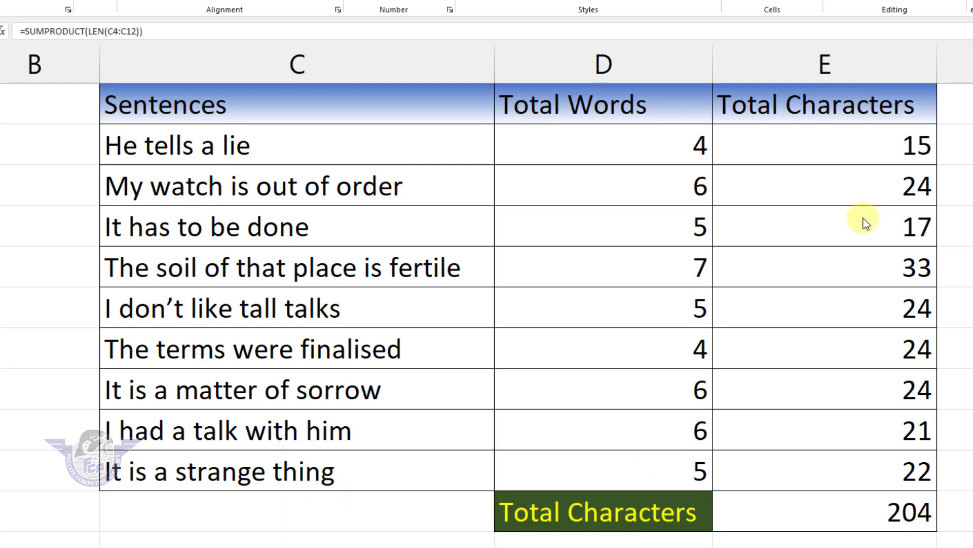
Clear the character counts and their total in E4:E13.
left_click(851, 155)
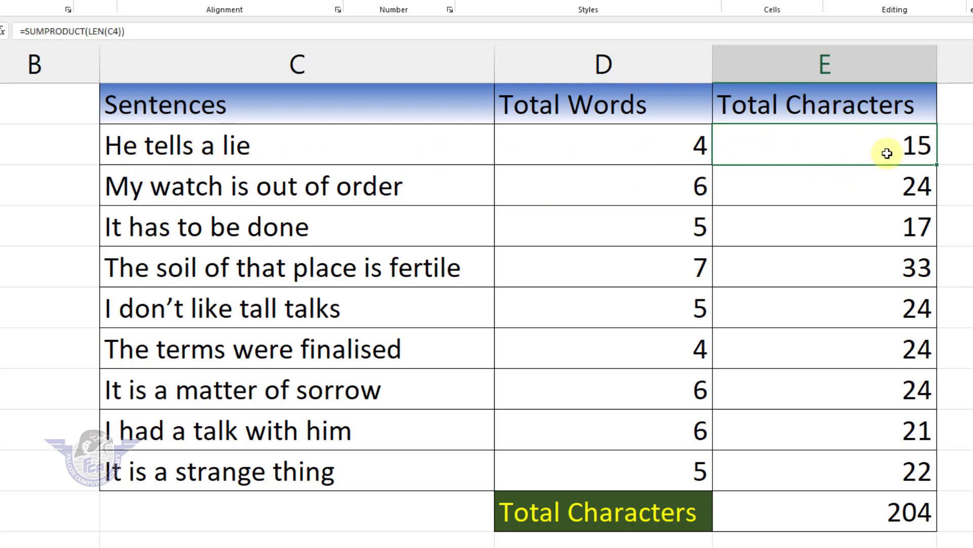
left_click_drag(887, 153, 876, 508)
key("Delete")
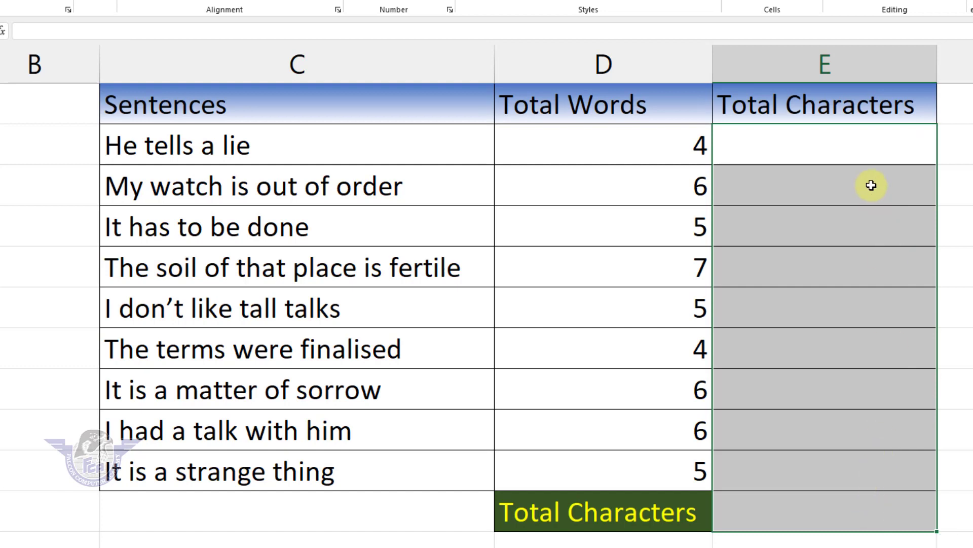
Count the first sentence's characters in E4 with =SUMPRODUCT(LEN(C4)) and fill the formula down to E12.
left_click(859, 146)
type("=")
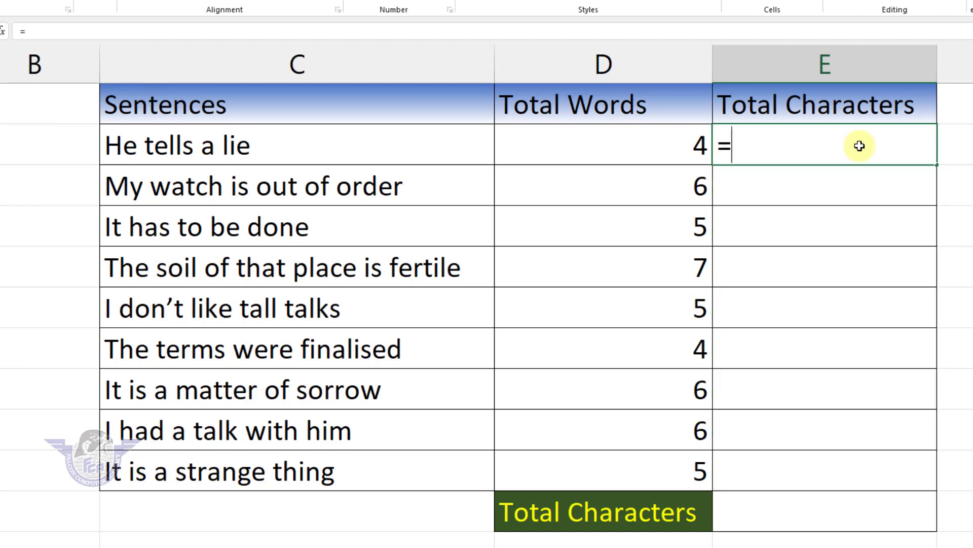
type("sum")
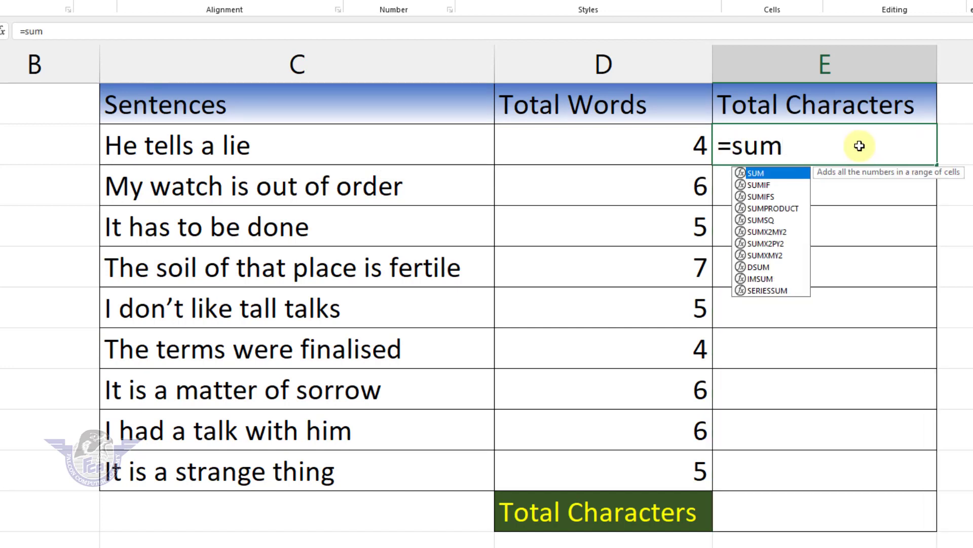
type("pro")
key("Tab")
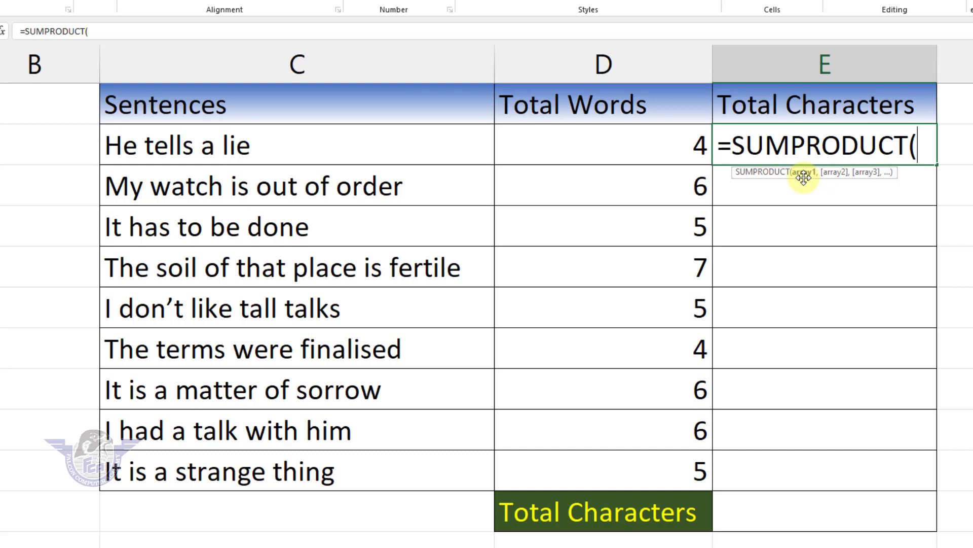
type("len")
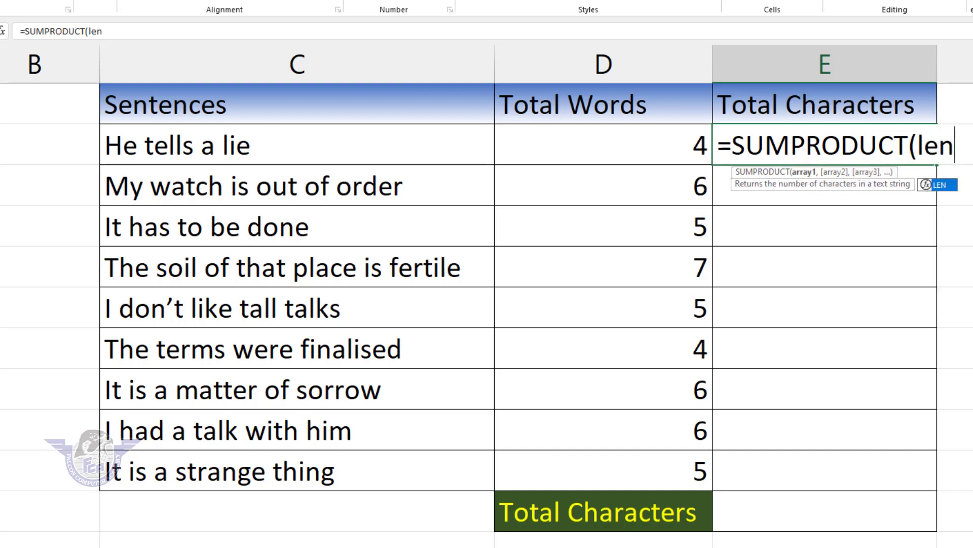
type("(")
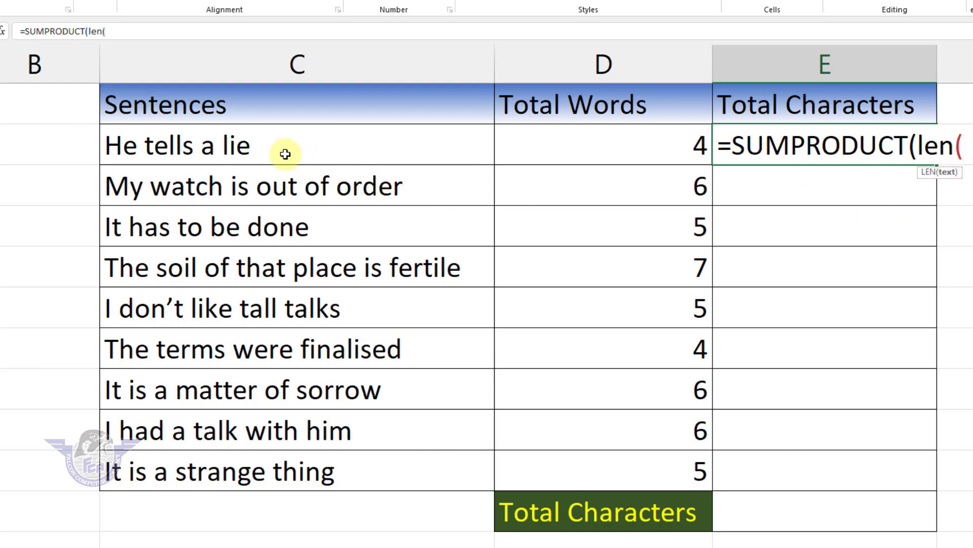
left_click(202, 154)
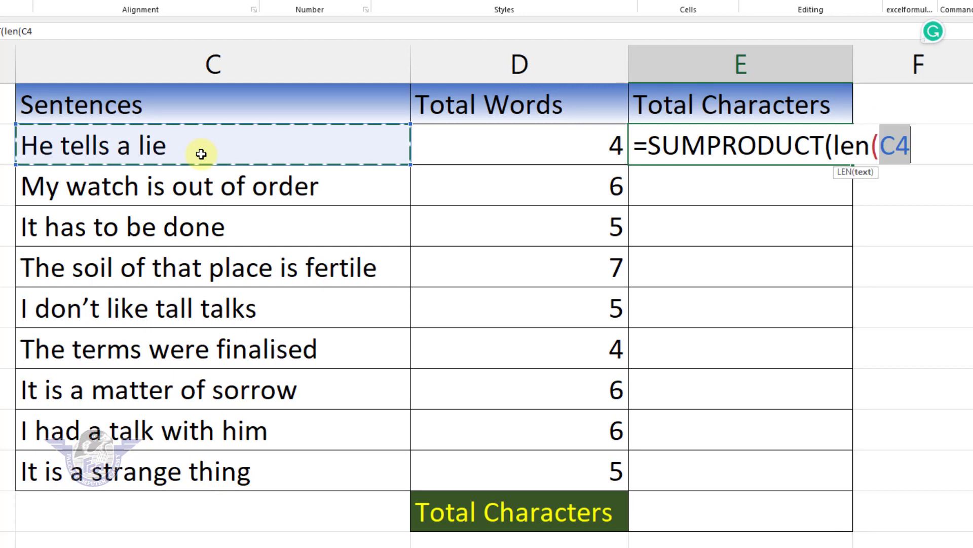
type("))")
key("Return")
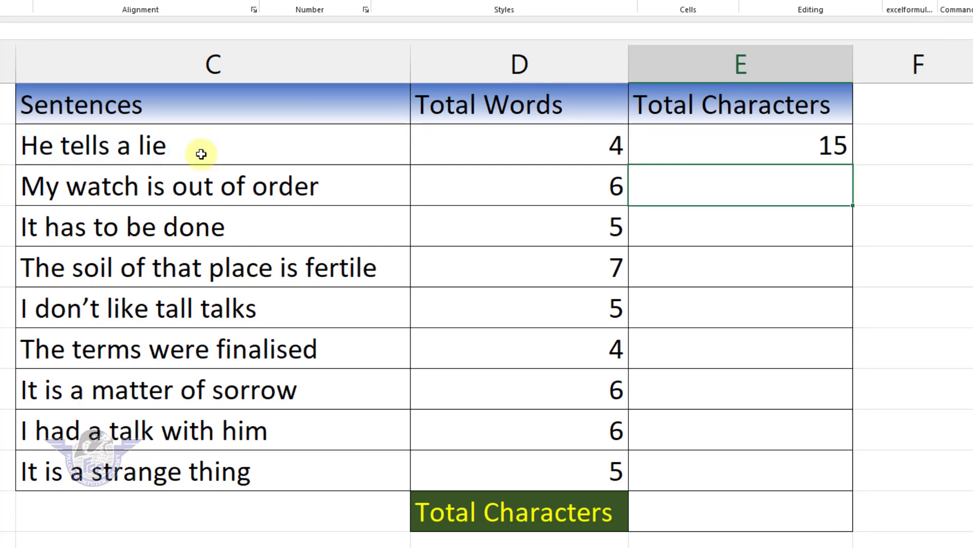
left_click(750, 149)
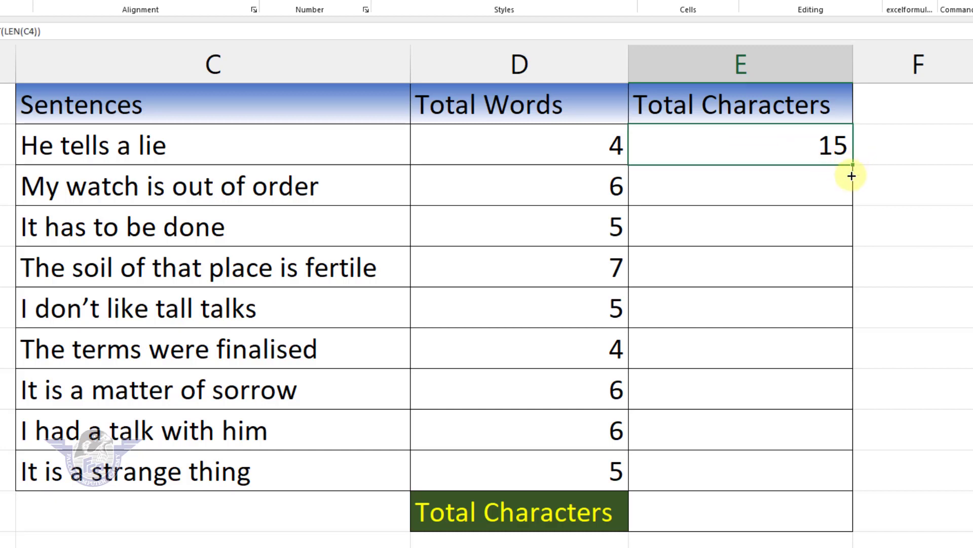
left_click_drag(852, 176, 847, 485)
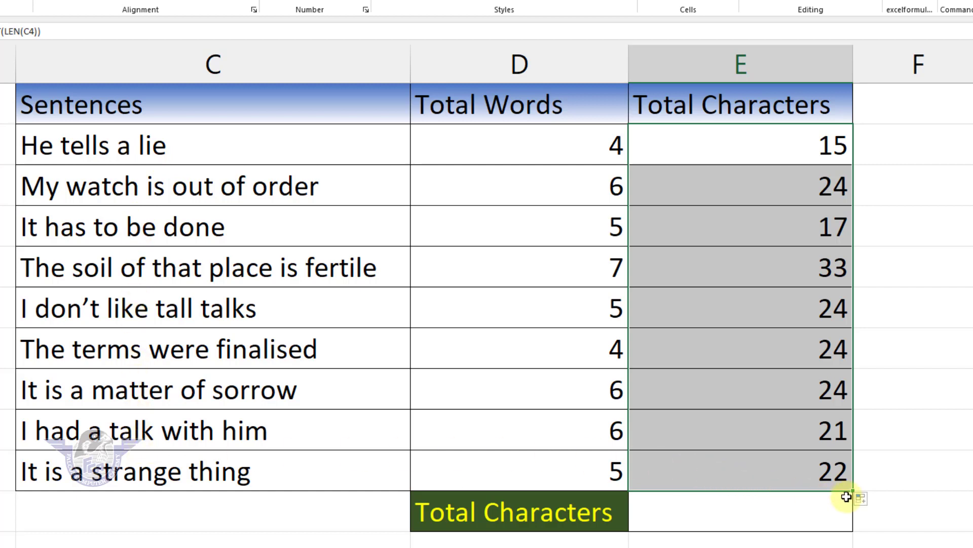
Calculate the characters of all sentences in E13 with =SUMPRODUCT(LEN(C4:C12)).
left_click(771, 513)
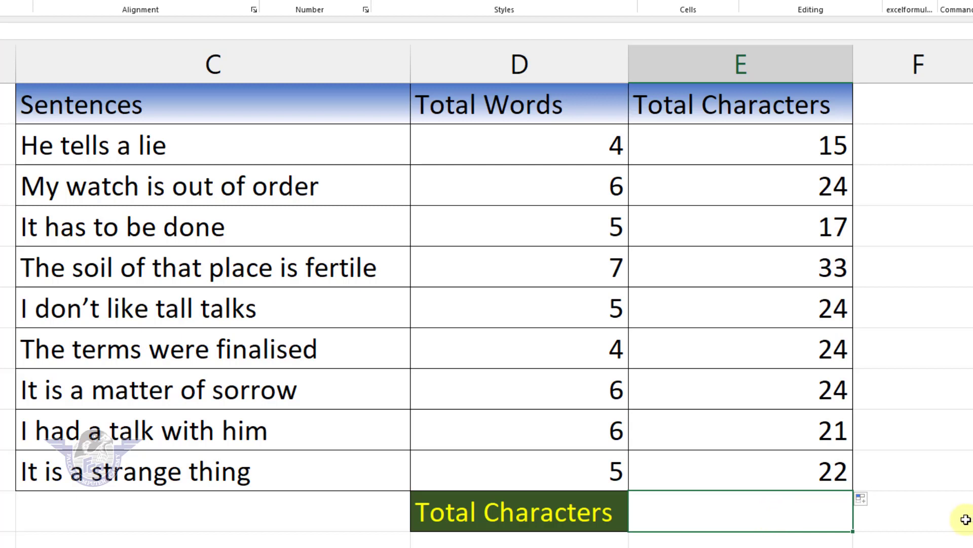
type("=")
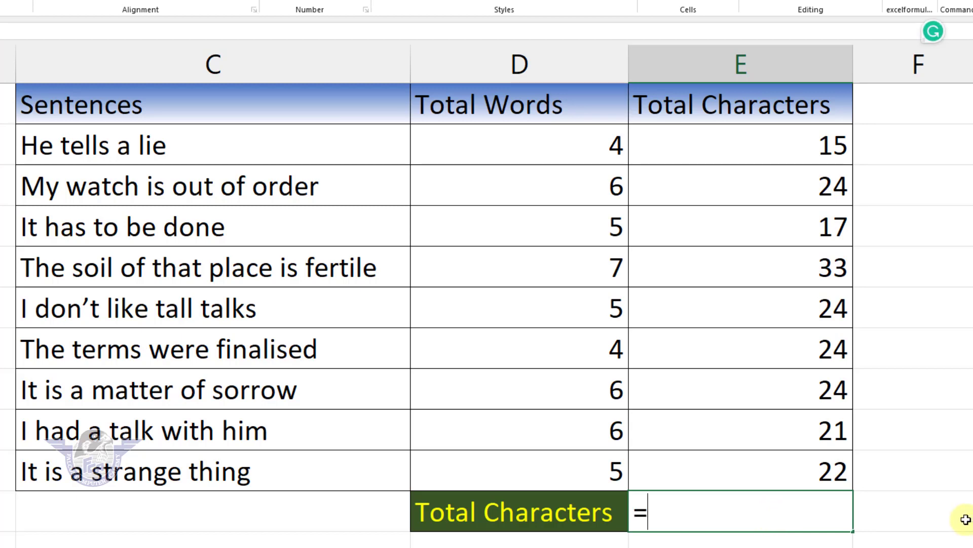
type("sum")
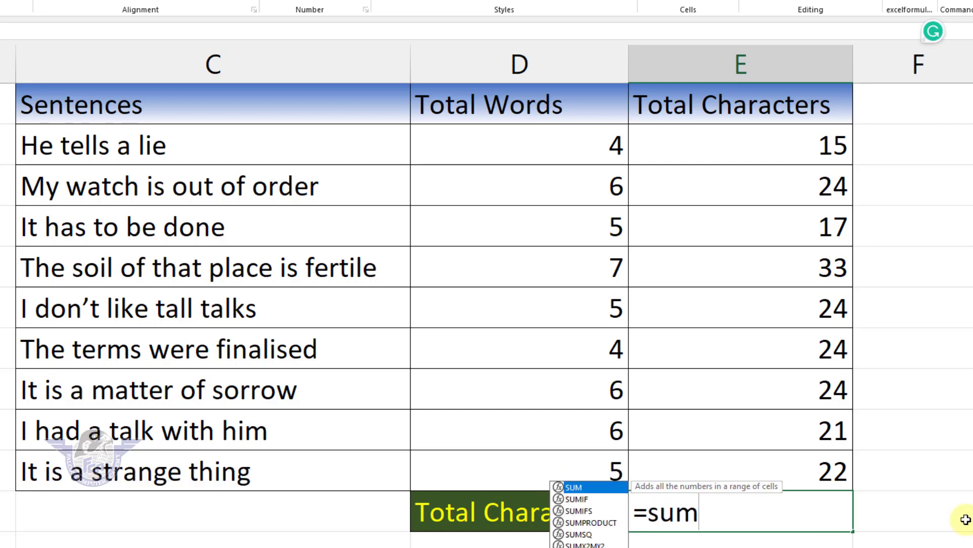
type("pr")
key("Tab")
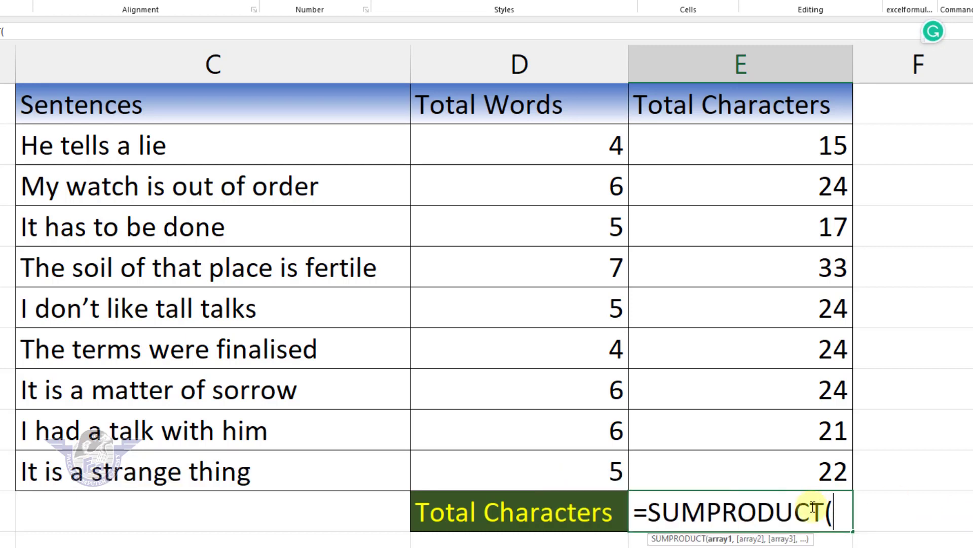
type("len")
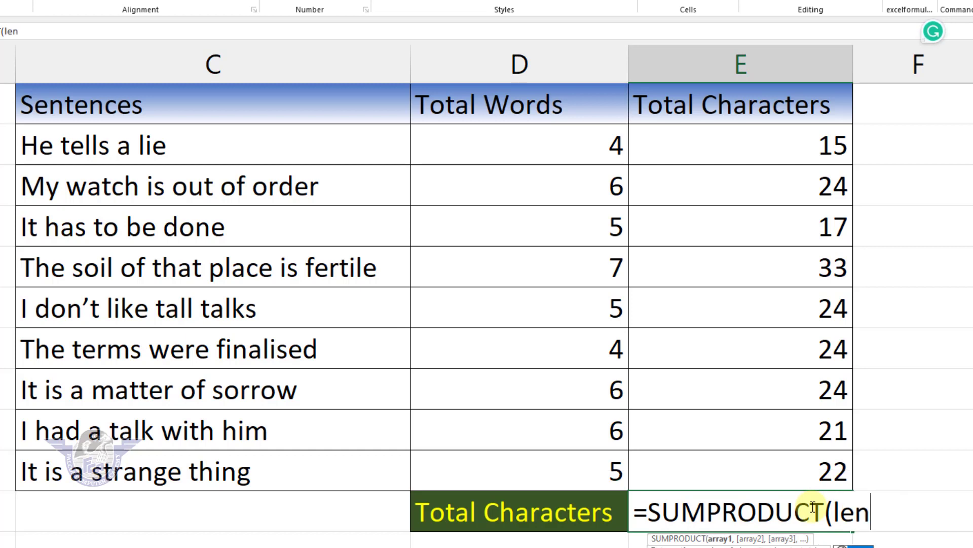
type("(")
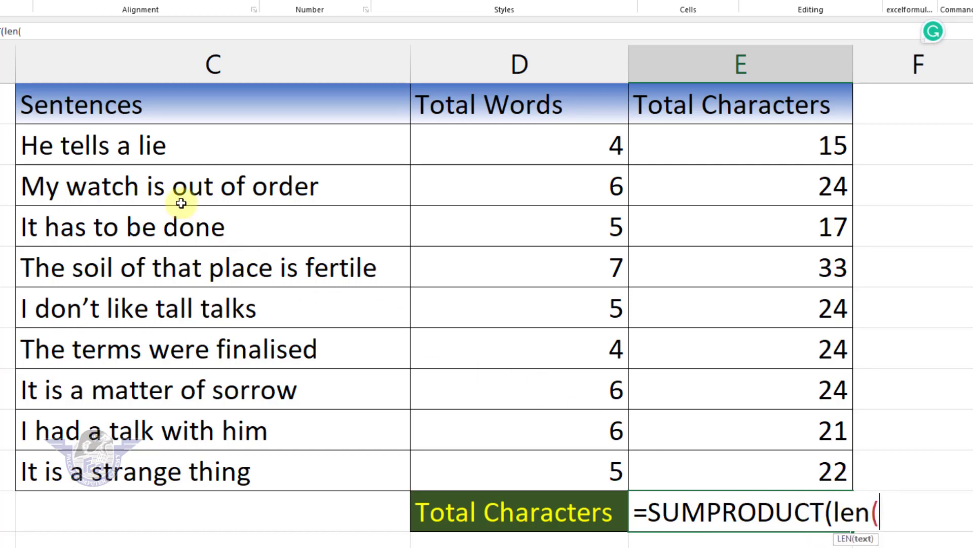
left_click_drag(122, 147, 105, 467)
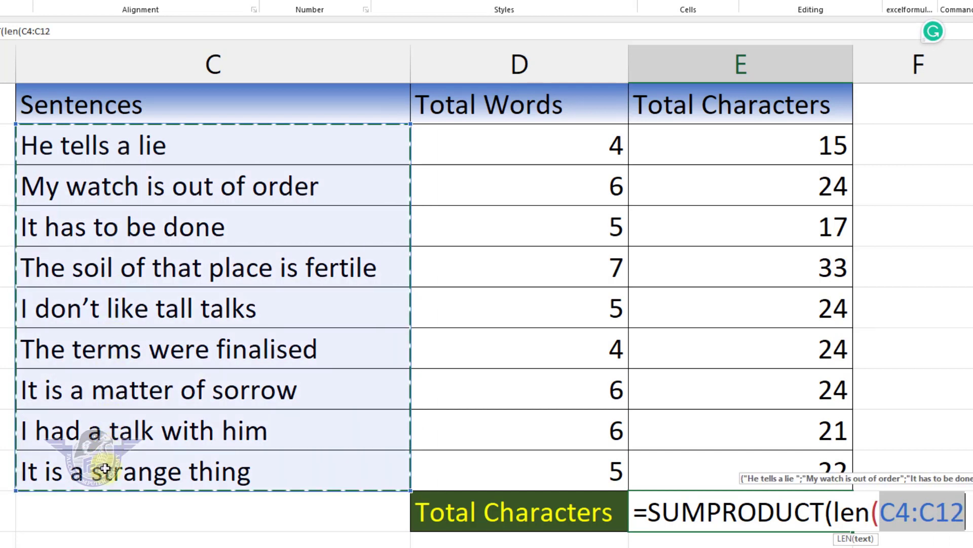
type("))")
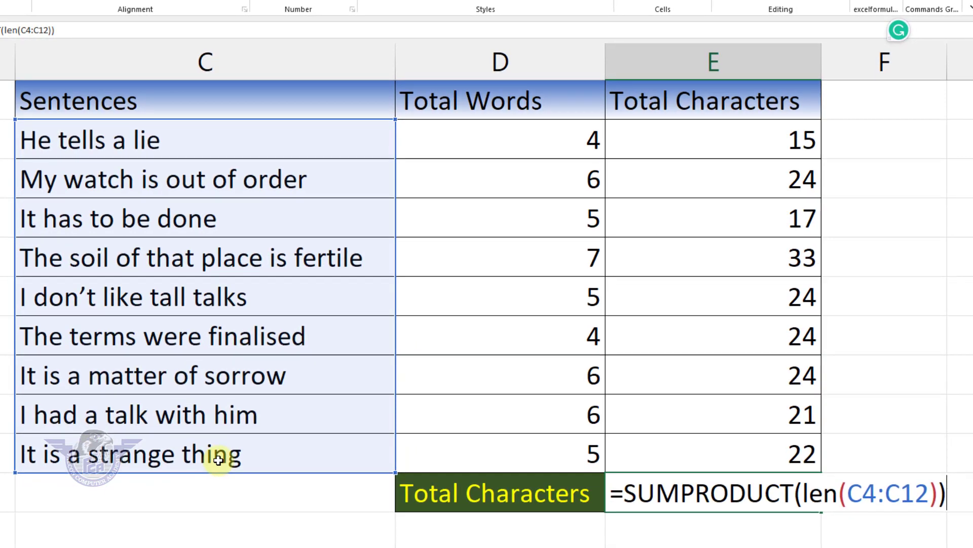
key("Return")
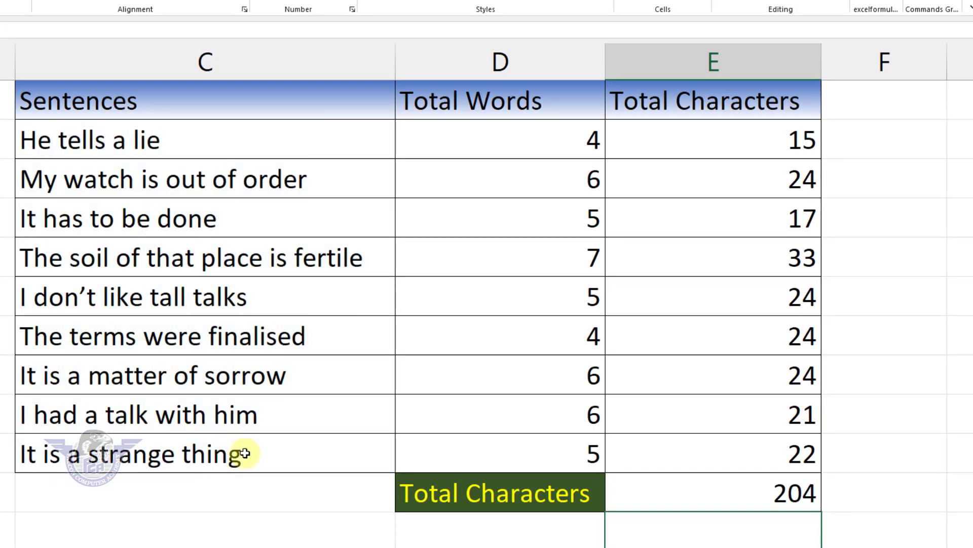
Replace the formula in E13 with an AutoSum of the character counts above it.
left_click(800, 499)
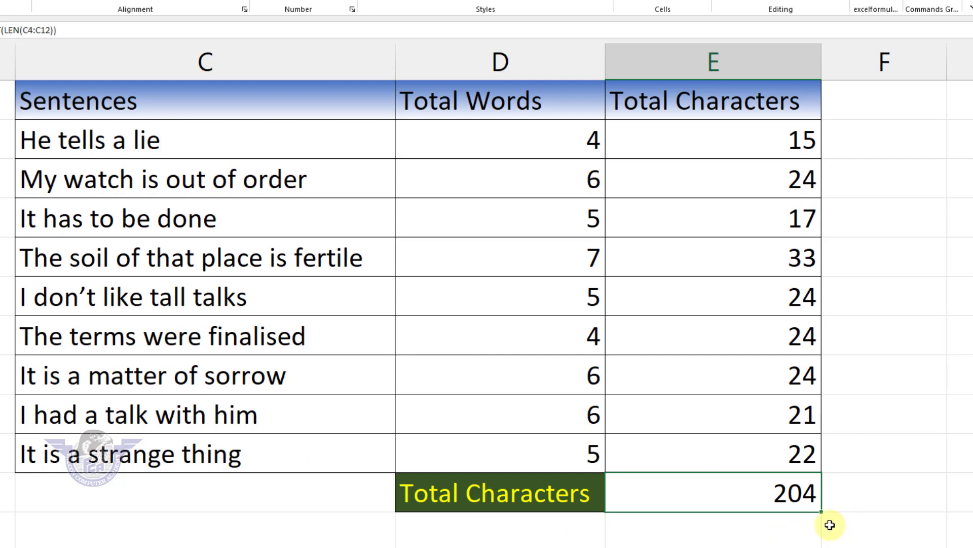
key("Delete")
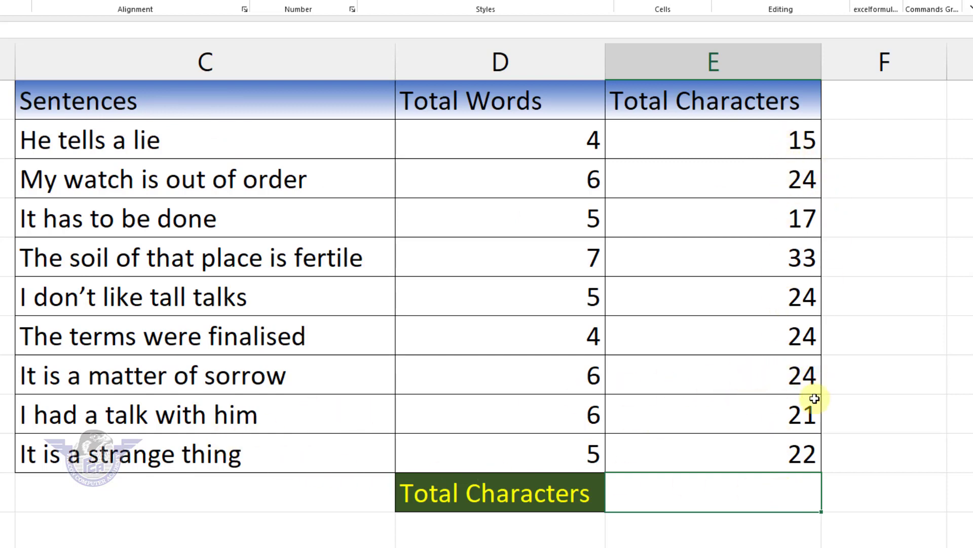
key("alt+equal")
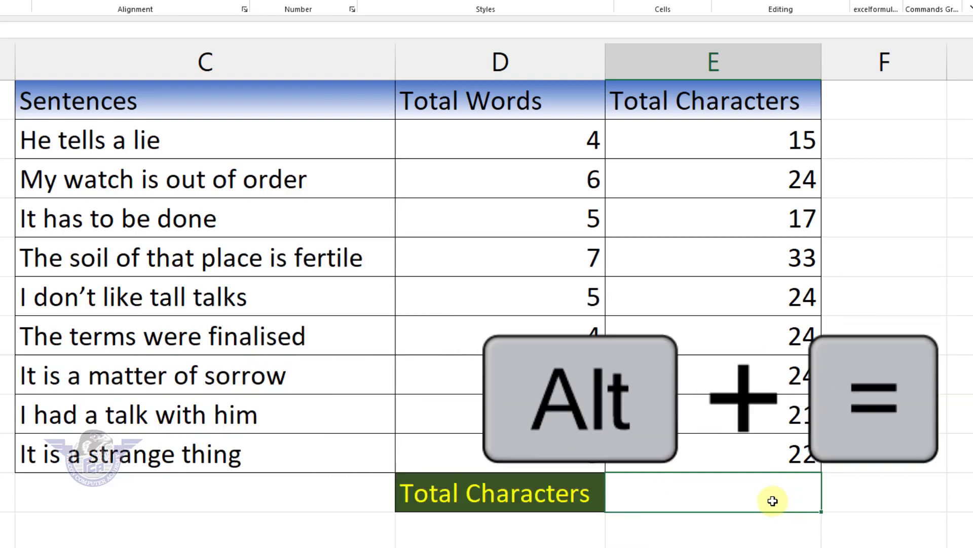
key("Return")
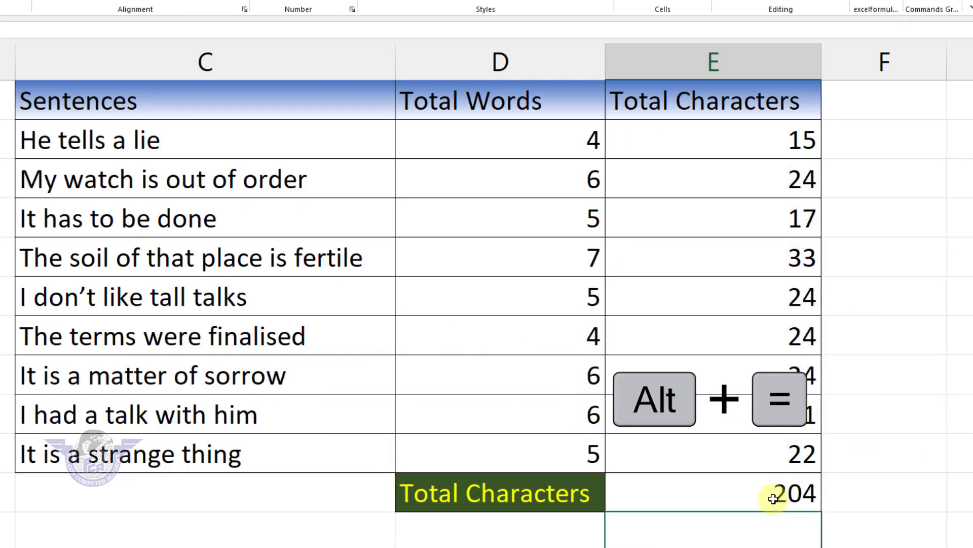
left_click(773, 501)
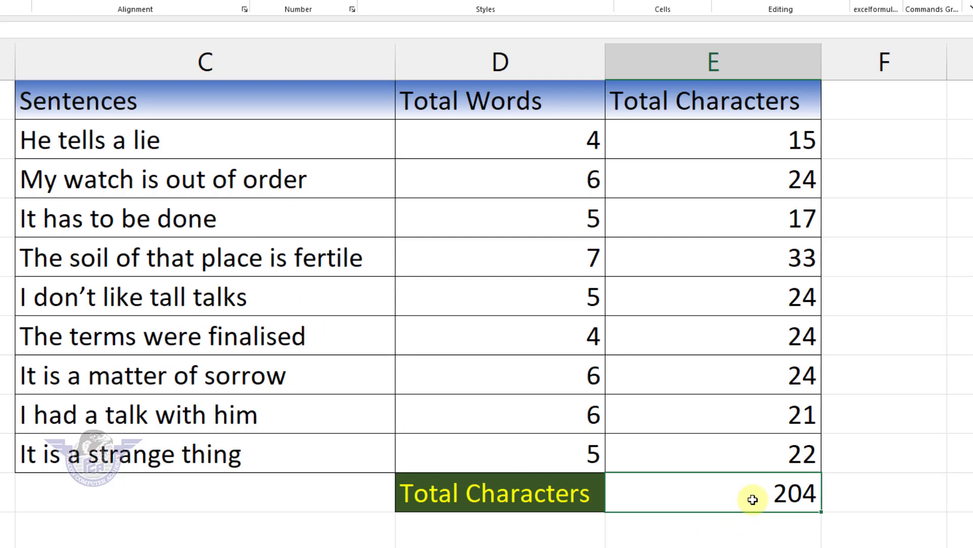
key("Delete")
key("ctrl+z")
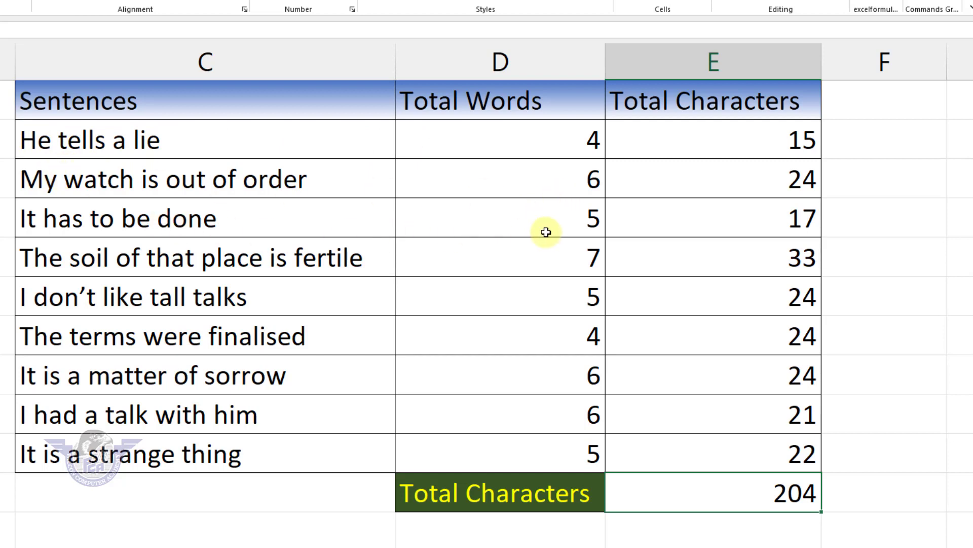
Clear the word counts in D4:D12.
left_click_drag(558, 146, 558, 451)
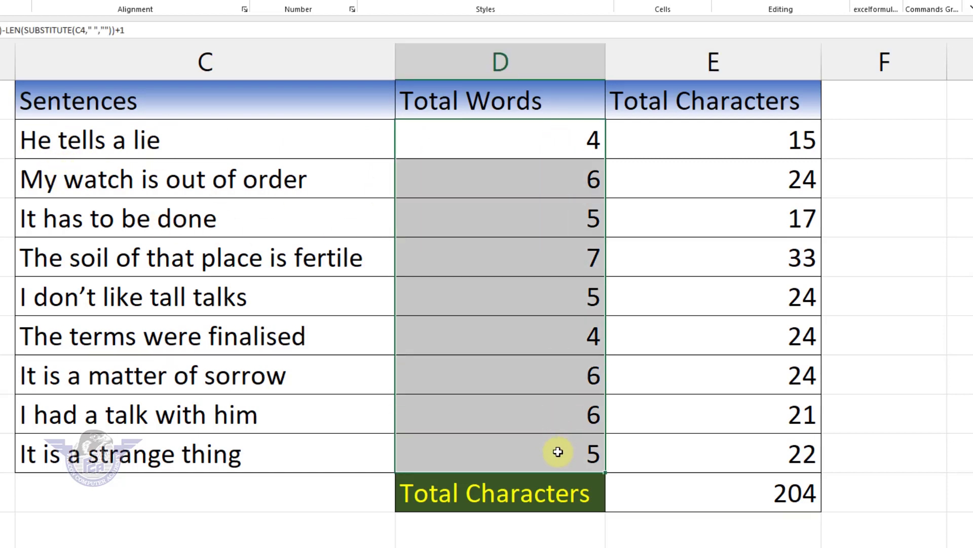
key("Delete")
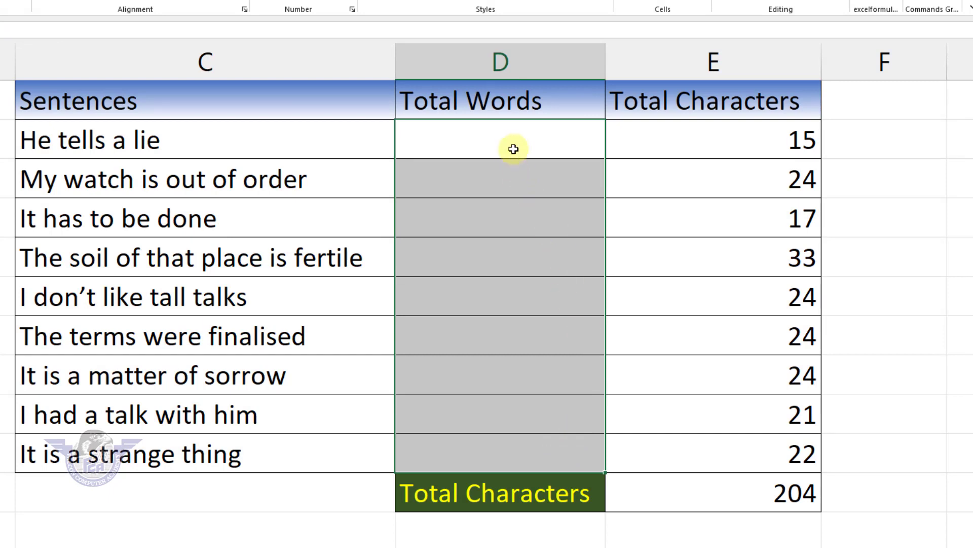
Begin the first sentence's word-count formula in D4 with =LEN(TRIM(C4)).
left_click(513, 137)
type("=")
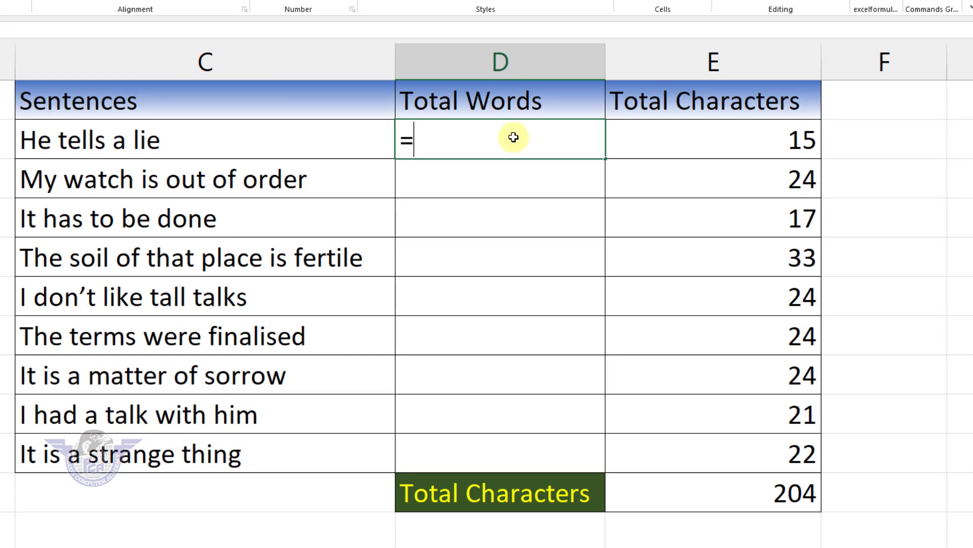
type("len")
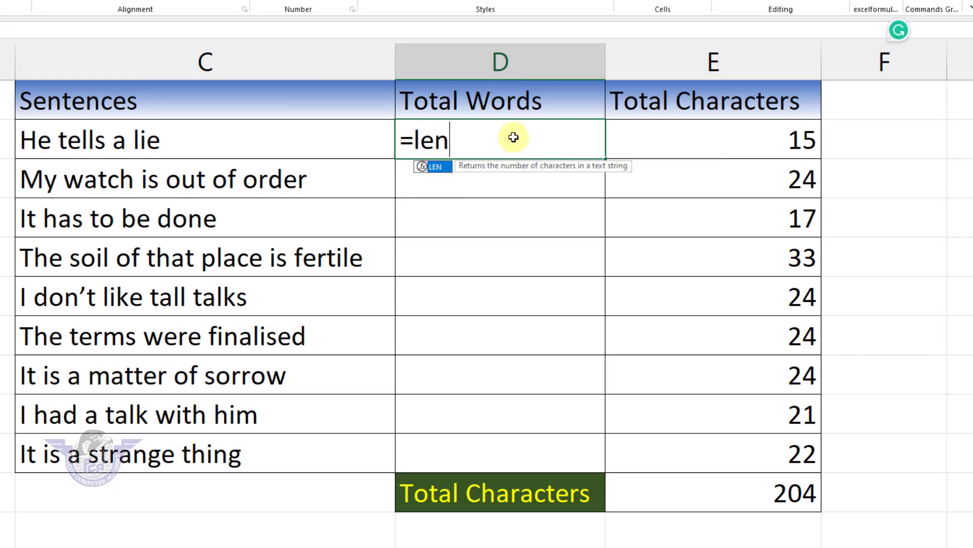
key("Tab")
type("trim")
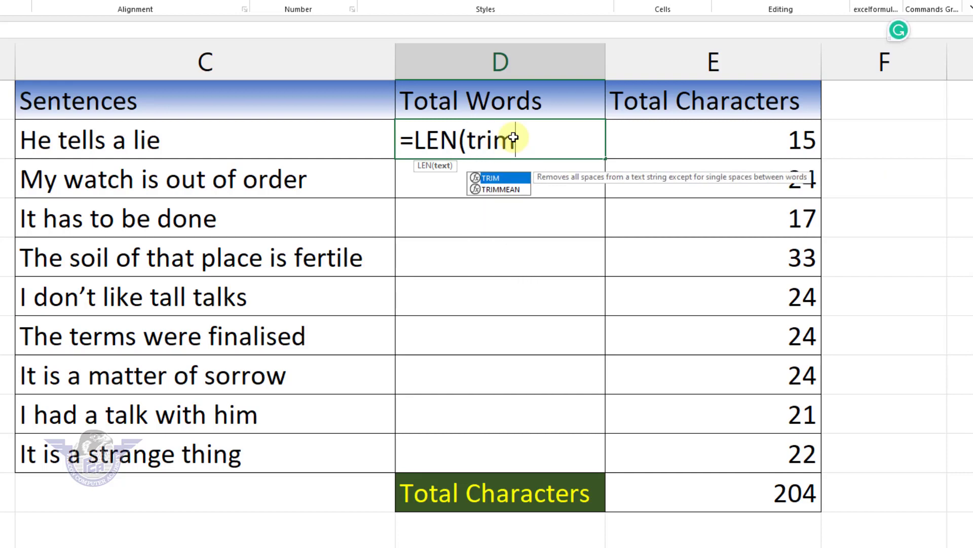
key("Tab")
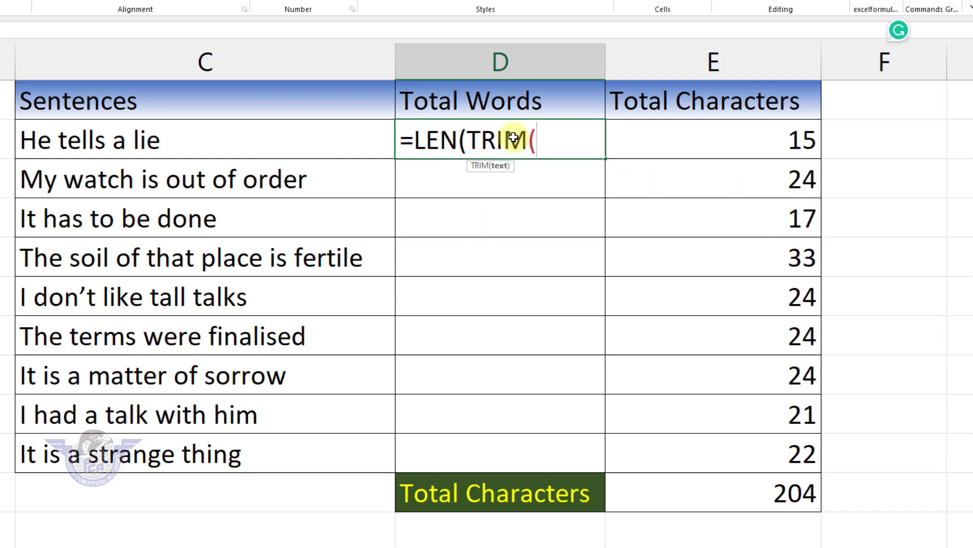
left_click(206, 143)
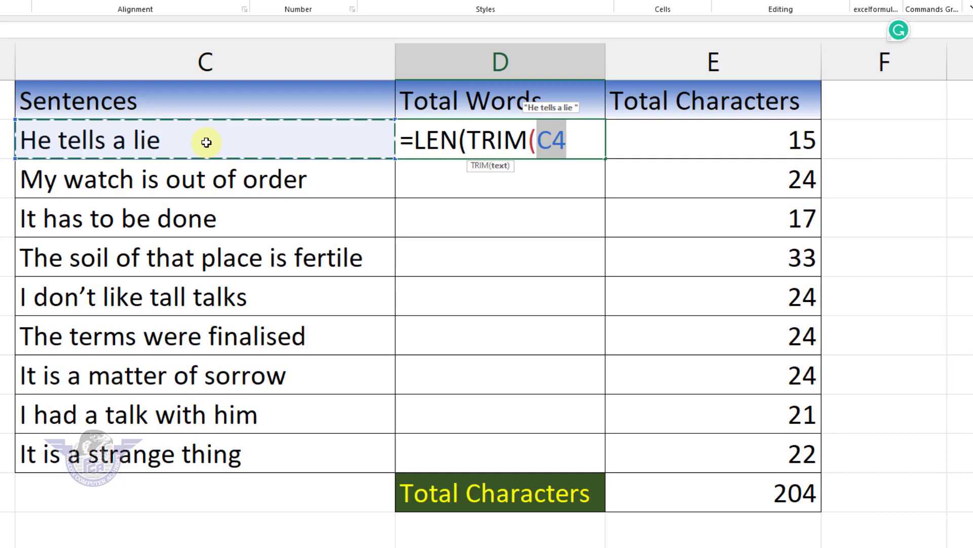
type("))")
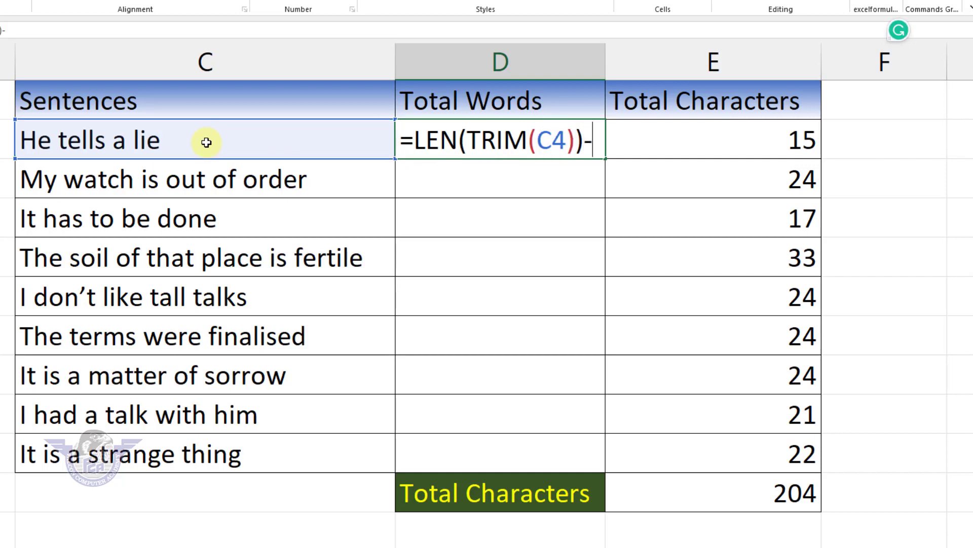
Complete the D4 formula by appending -LEN(SUBSTITUTE(C4," ",""))+1 and enter it.
type("-len")
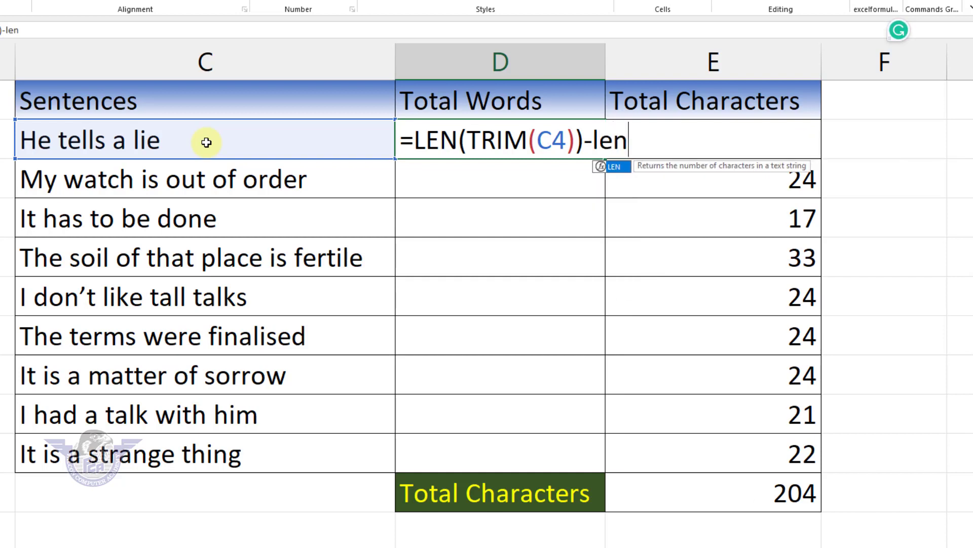
key("Tab")
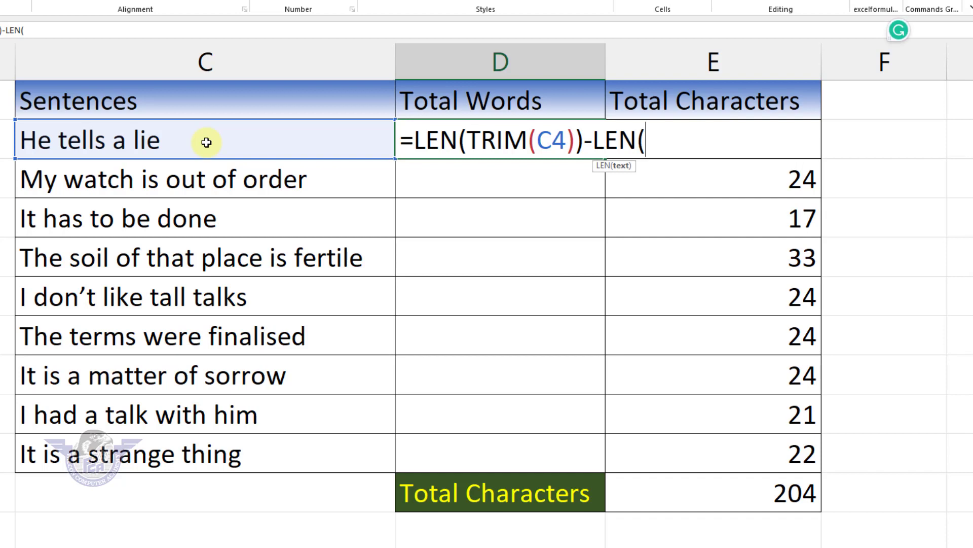
type("sub")
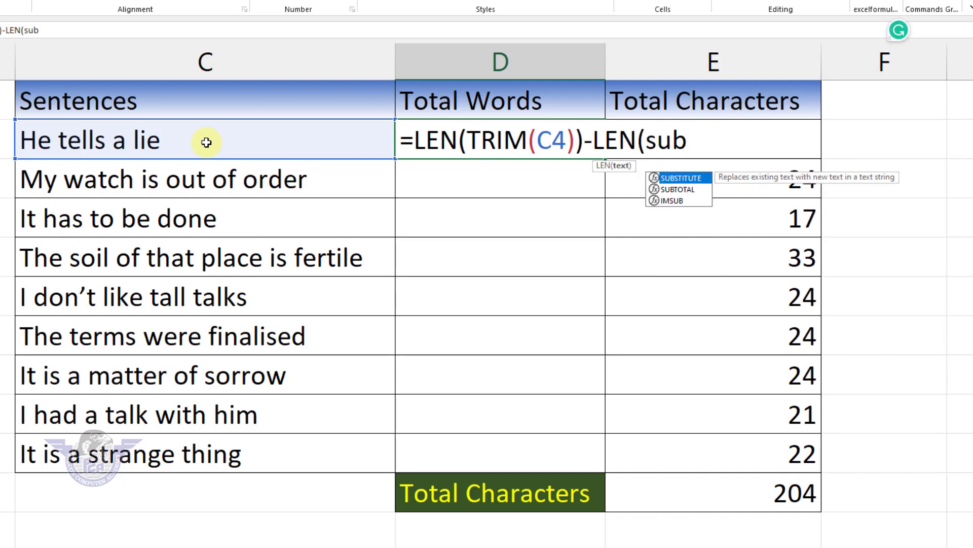
key("Tab")
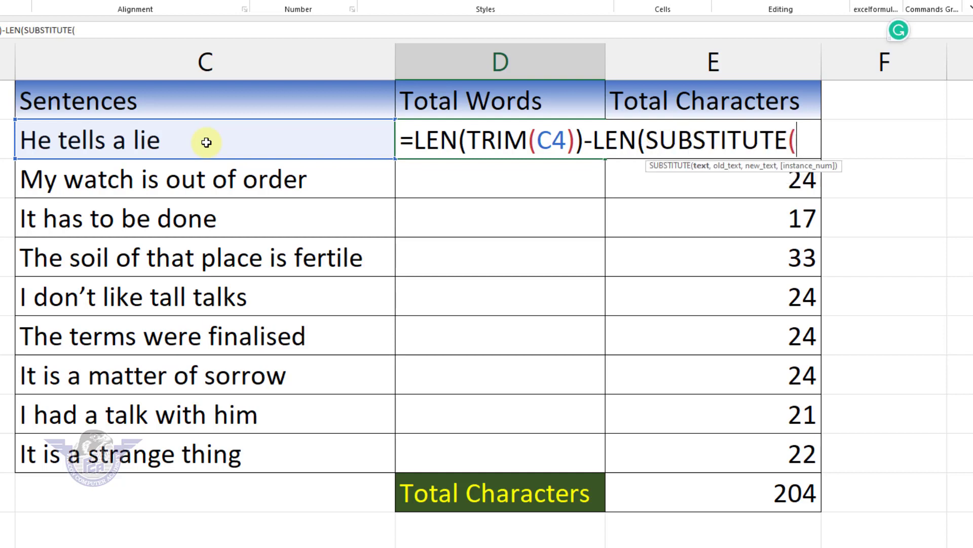
type("(")
key("BackSpace")
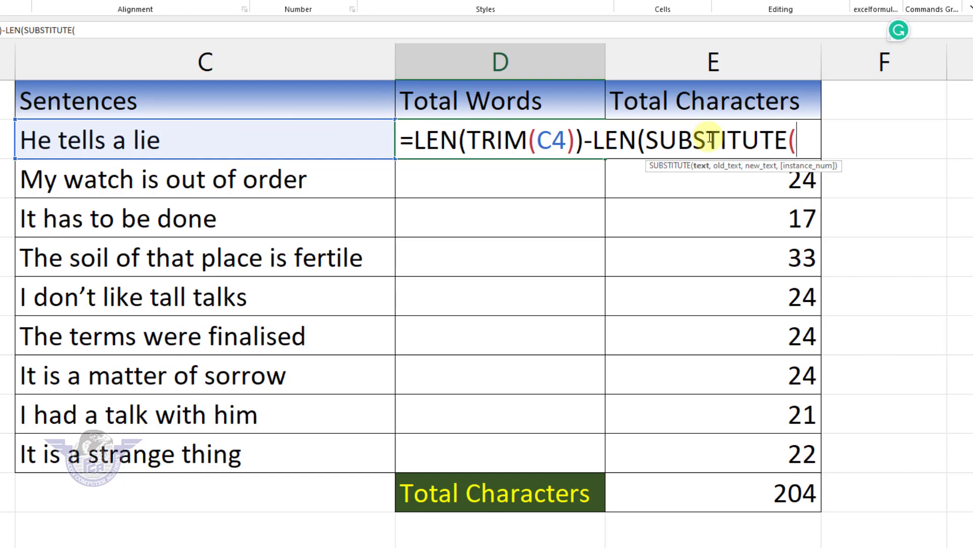
left_click(247, 145)
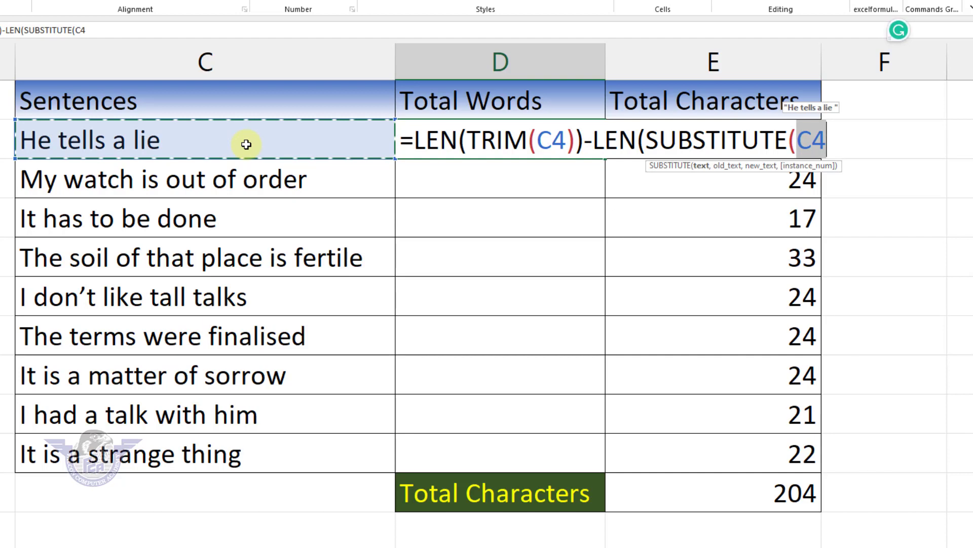
type(",\" \"")
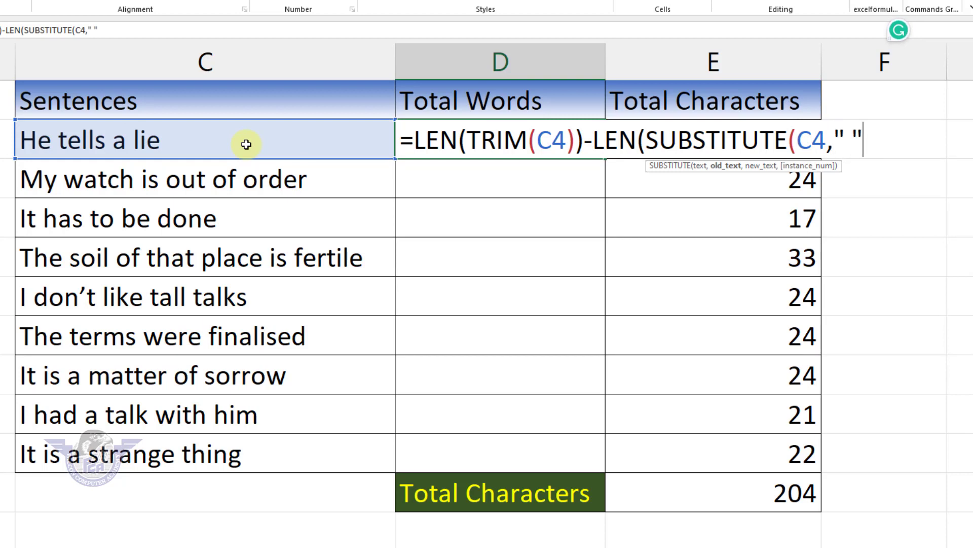
type(",")
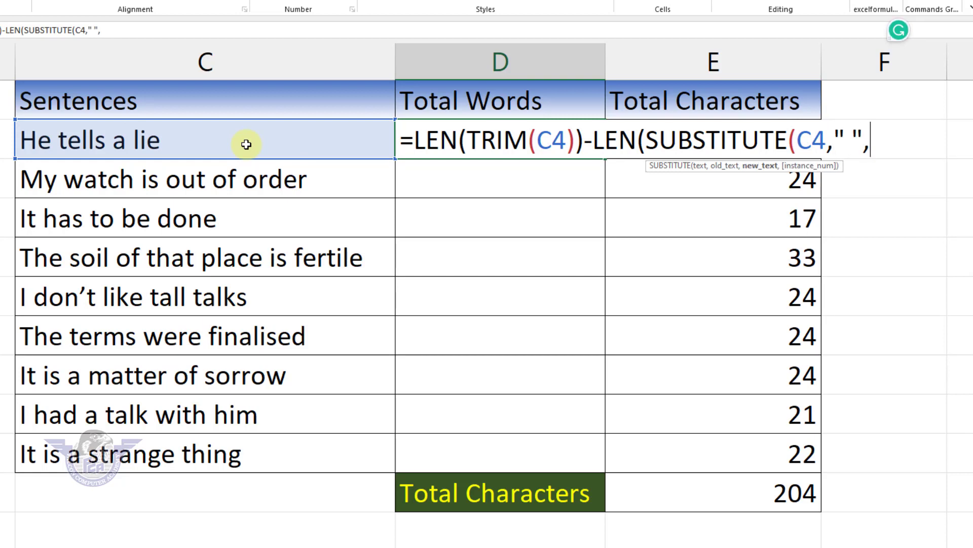
type("\"\"")
type("))")
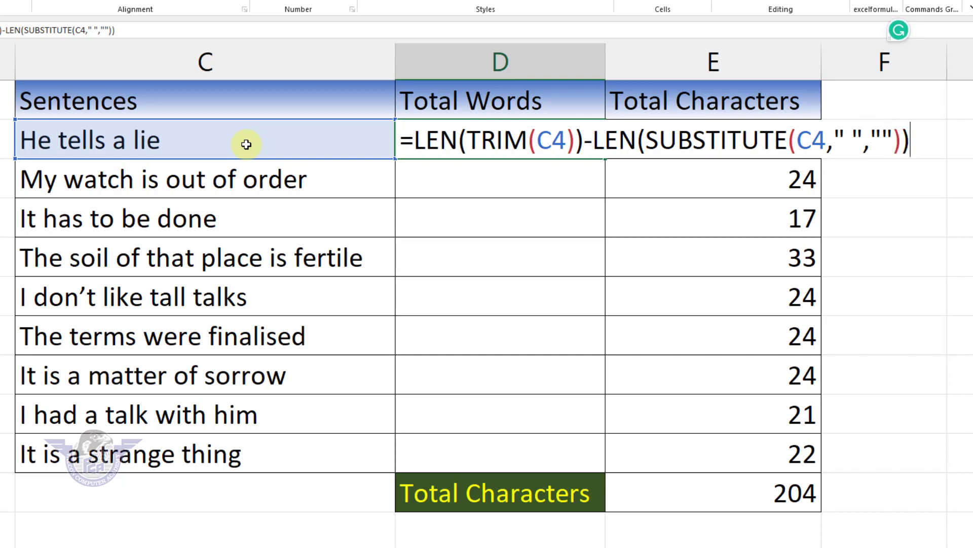
type("+1")
key("Return")
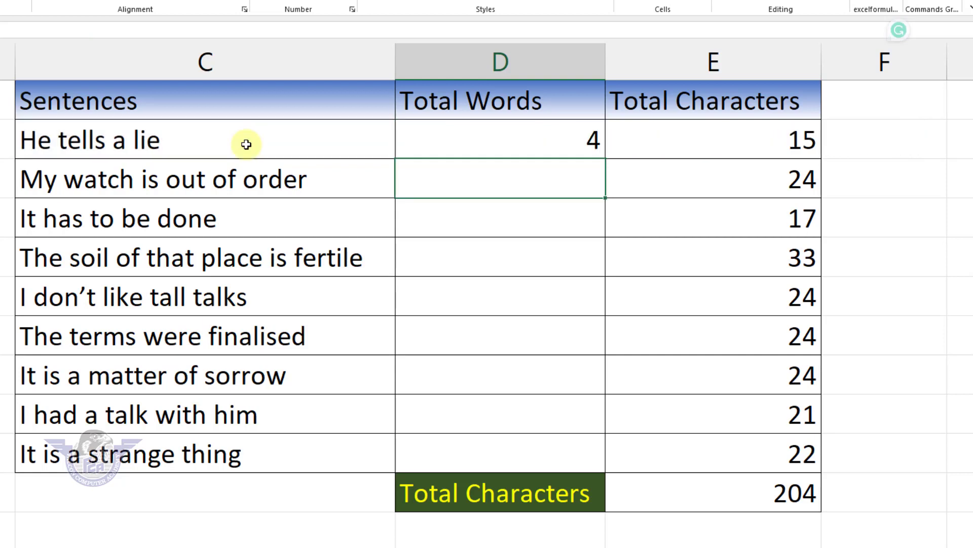
Fill the word-count formula from D4 down to D12 for the remaining sentences.
left_click(527, 149)
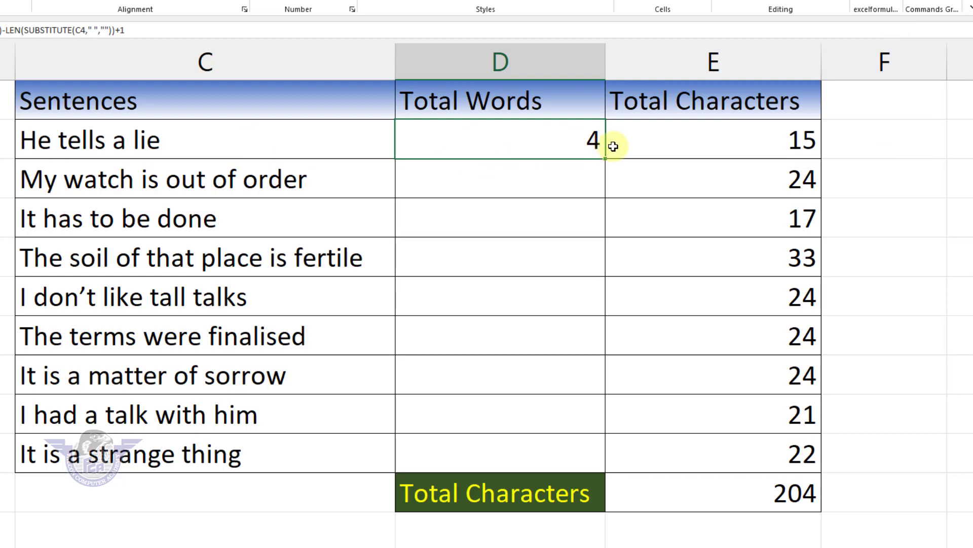
left_click_drag(607, 159, 583, 467)
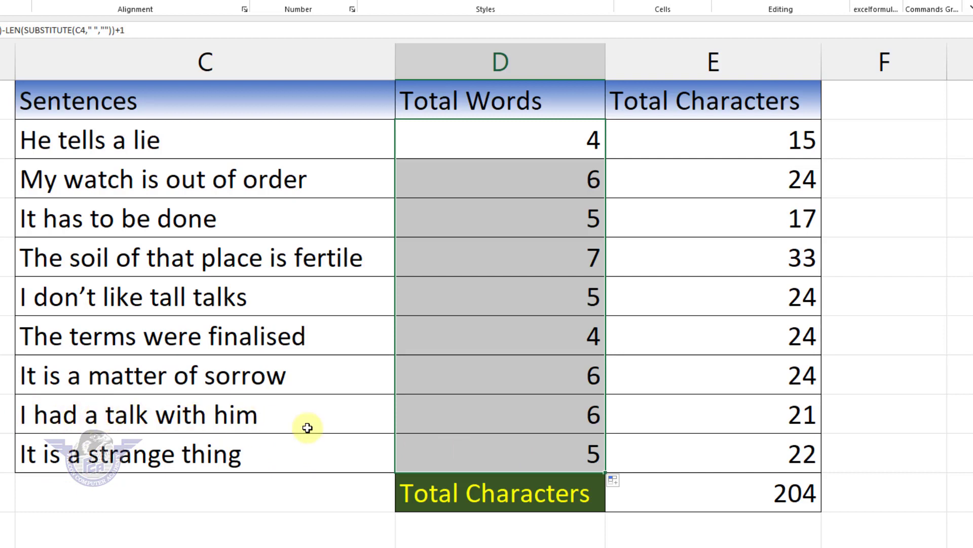
left_click(553, 419)
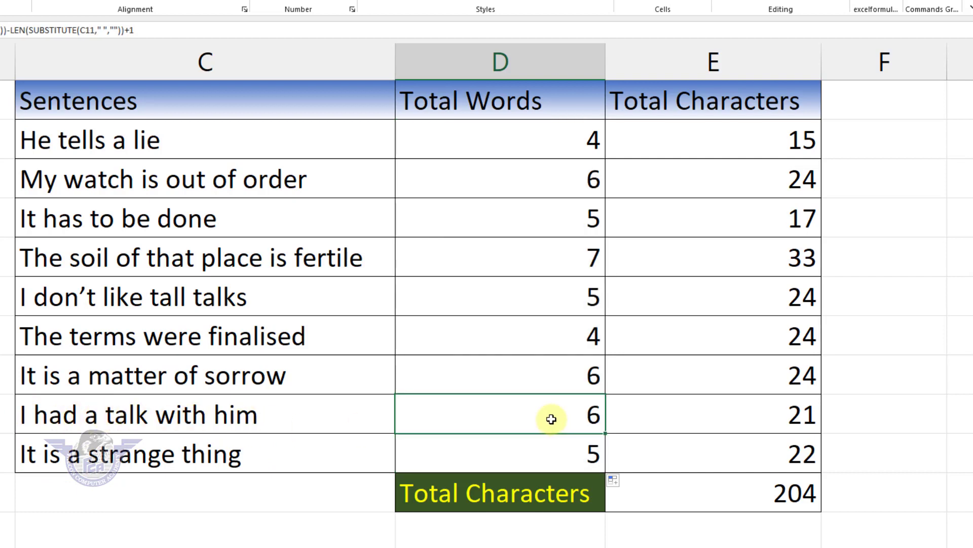